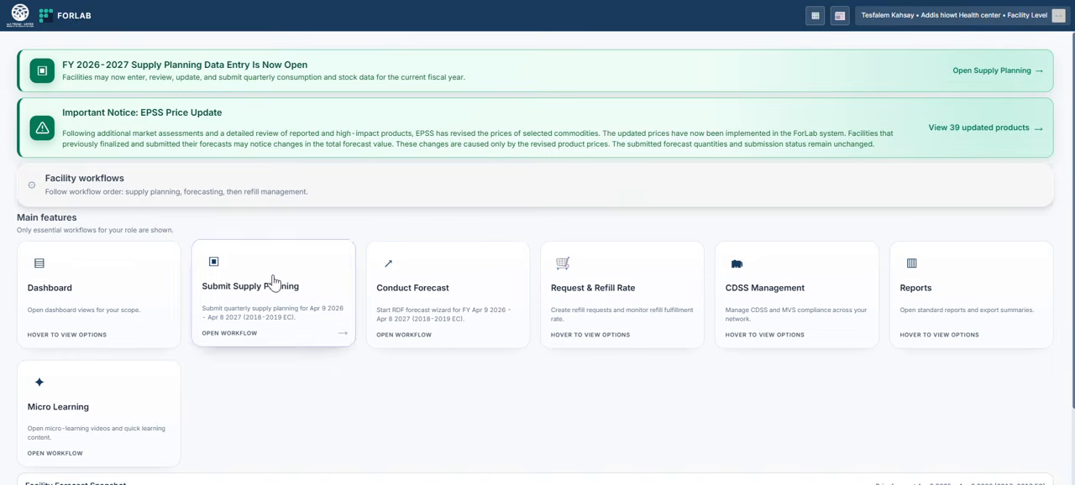
Step: Open the CDSS Agreement page from CDSS Management and collapse its filters
mouse_move(760, 313)
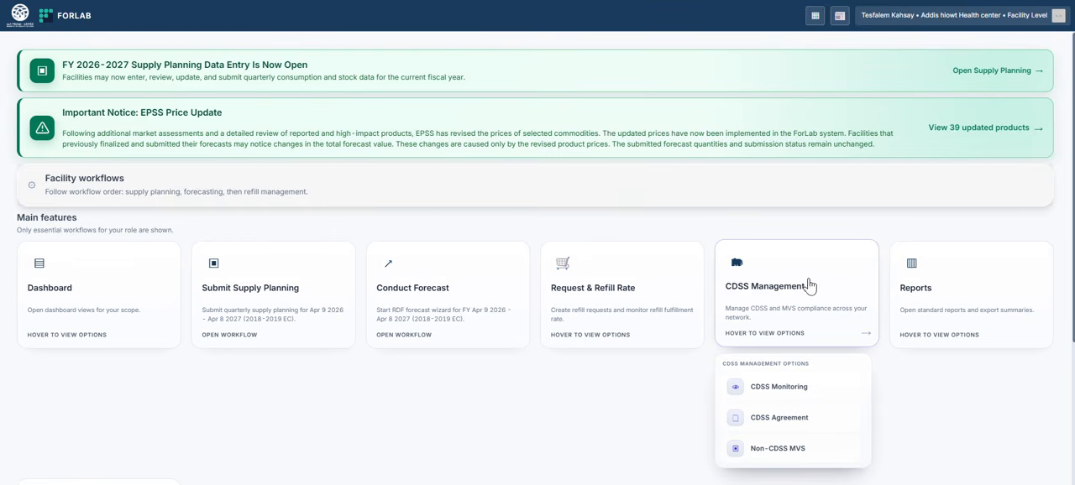
click(780, 417)
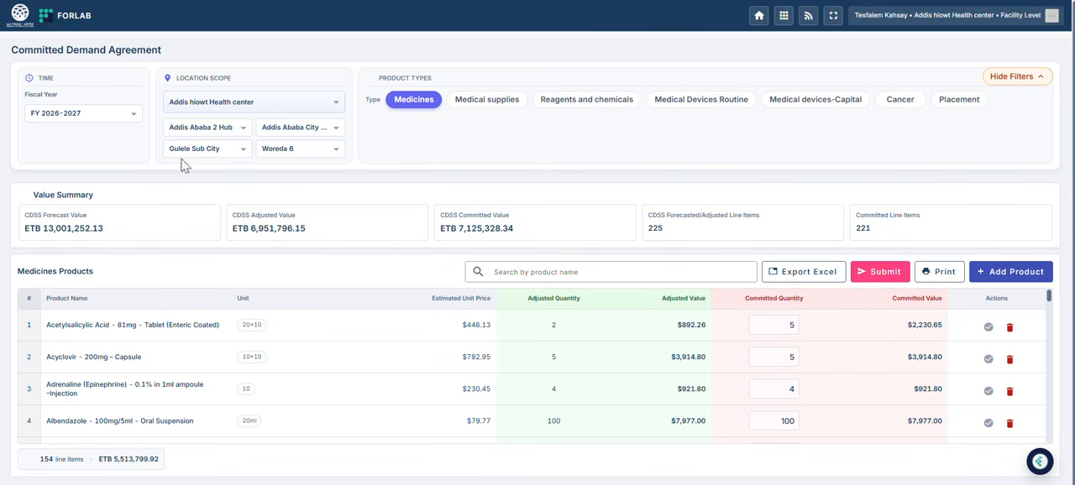
click(993, 84)
click(1026, 76)
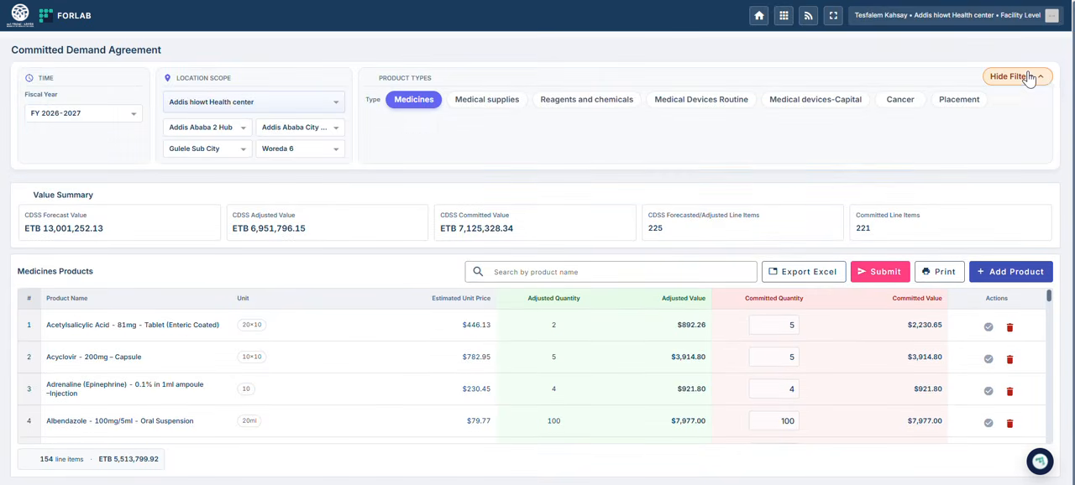
click(1027, 76)
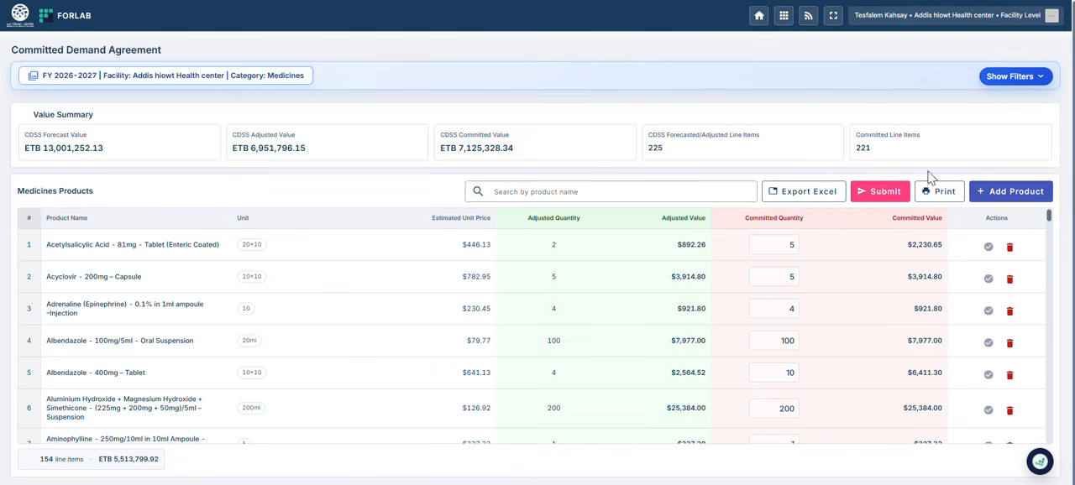
Step: Set the committed quantity of Acetylsalicylic Acid - 81mg - Tablet (Enteric Coated) to 10
click(791, 246)
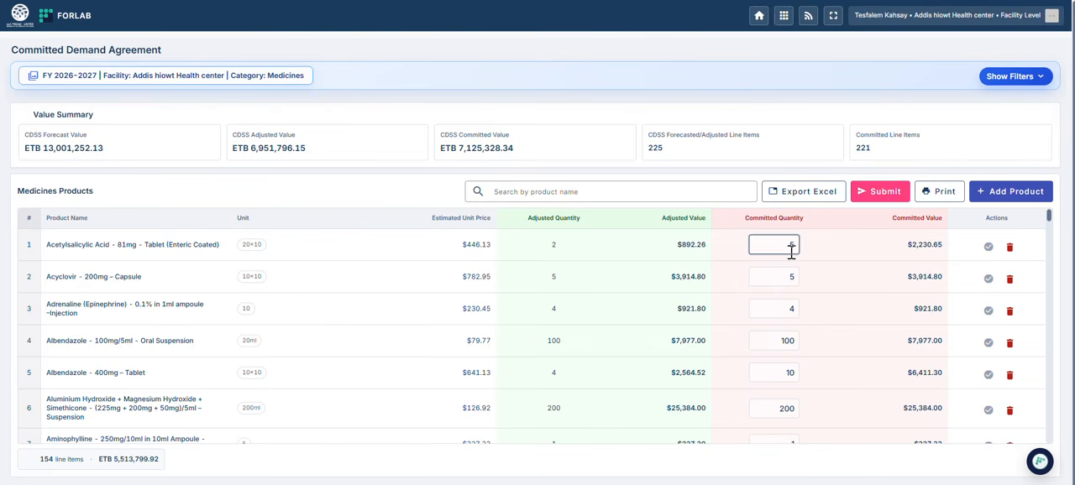
key(BackSpace)
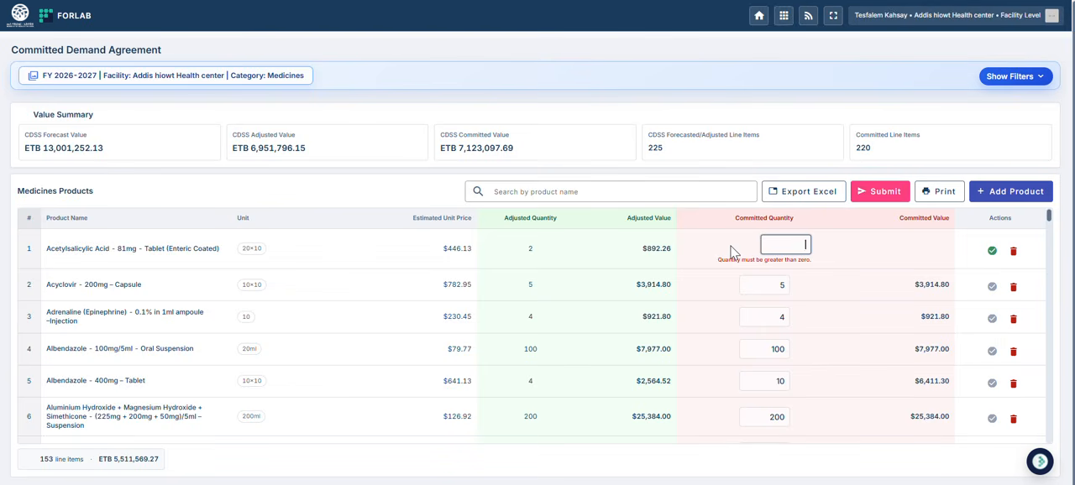
text(10)
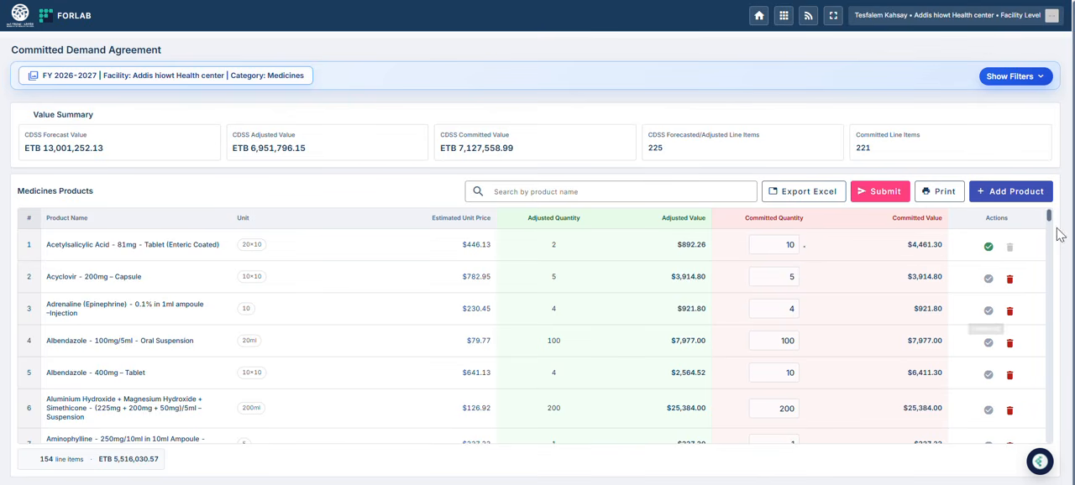
Step: Set the committed quantity of Atorvastatin - 20mg – Tablet to 140
scroll(1048, 260, down, 2)
scroll(1048, 259, down, 2)
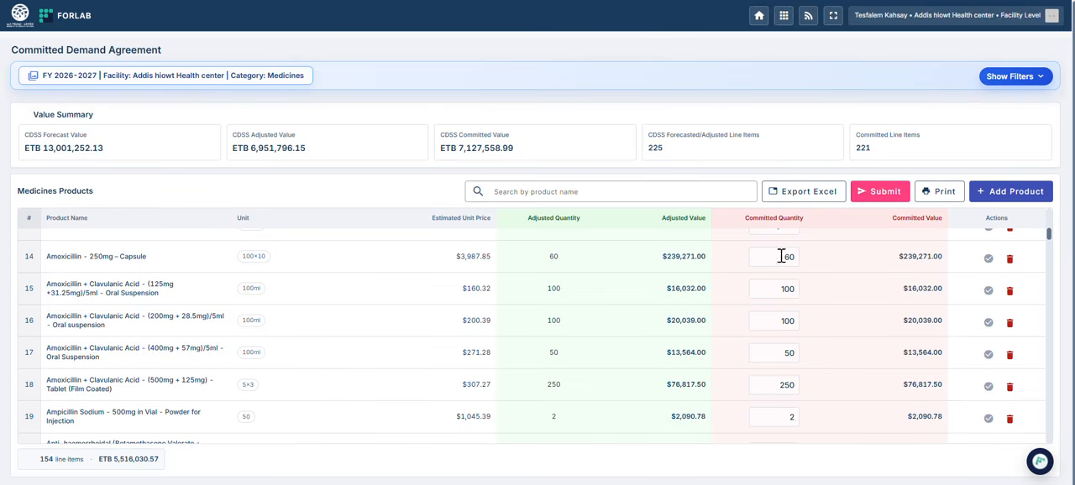
scroll(1051, 252, down, 1)
scroll(1053, 255, down, 1)
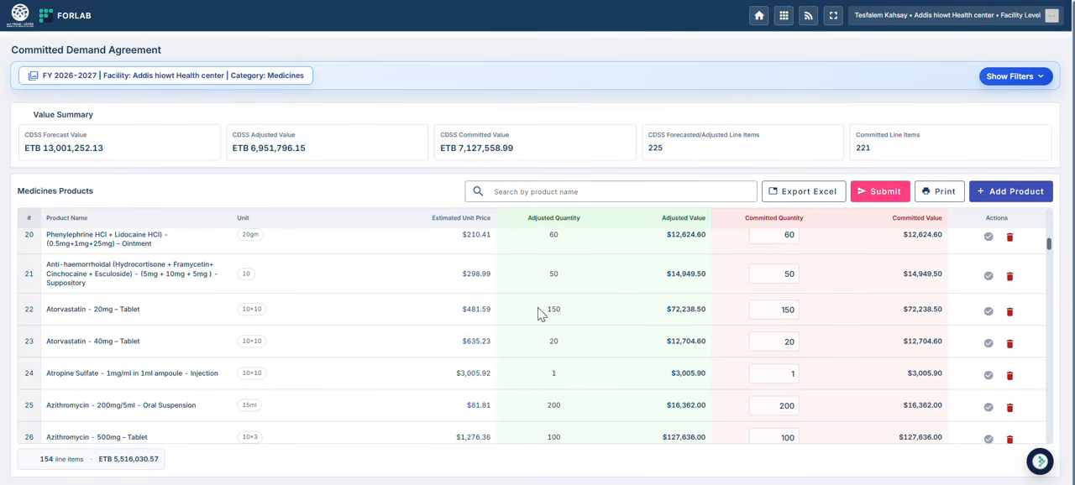
double_click(788, 310)
key(BackSpace)
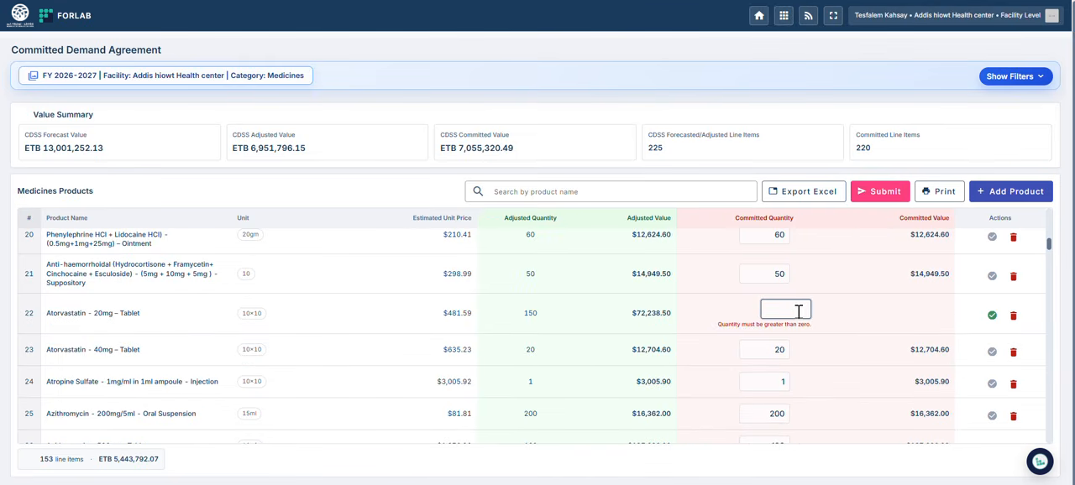
text(140)
click(830, 318)
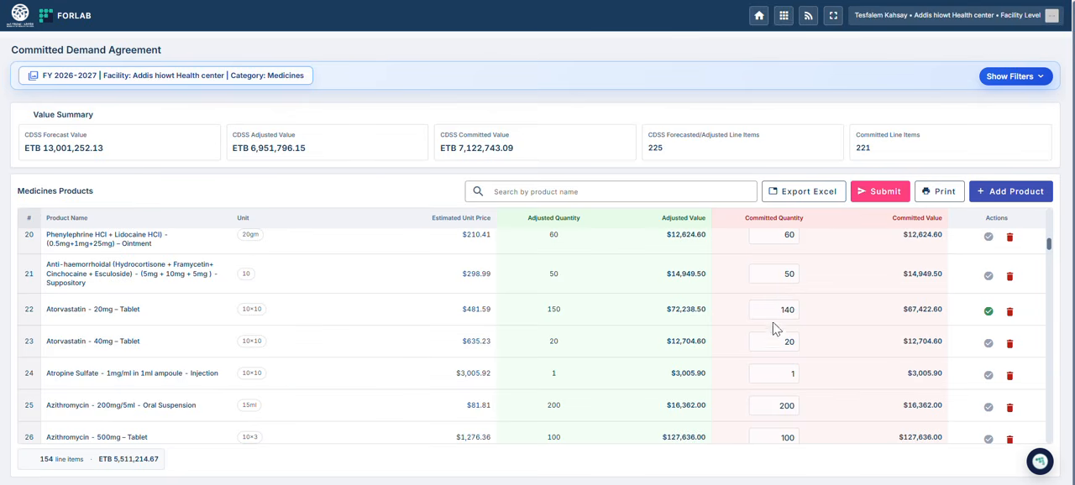
Step: Change the committed quantity of Atorvastatin - 20mg – Tablet to 14
click(795, 309)
text(000)
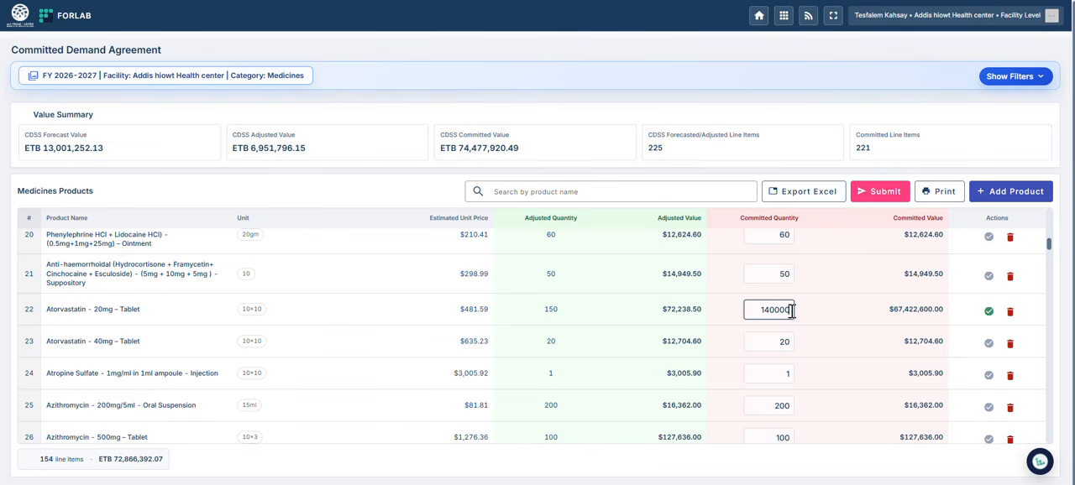
key(BackSpace)
key(BackSpace)
key(BackSpace)
key(BackSpace)
key(BackSpace)
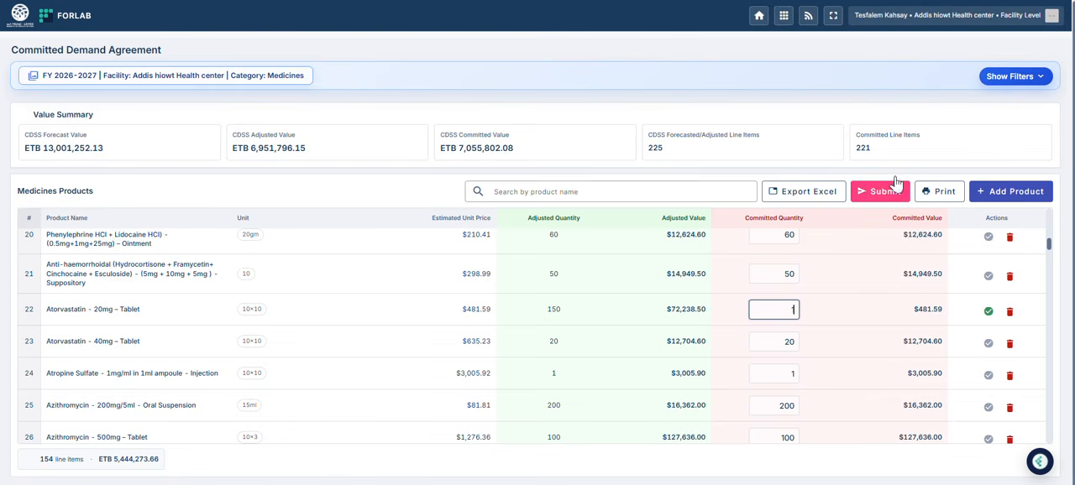
text(4)
click(830, 317)
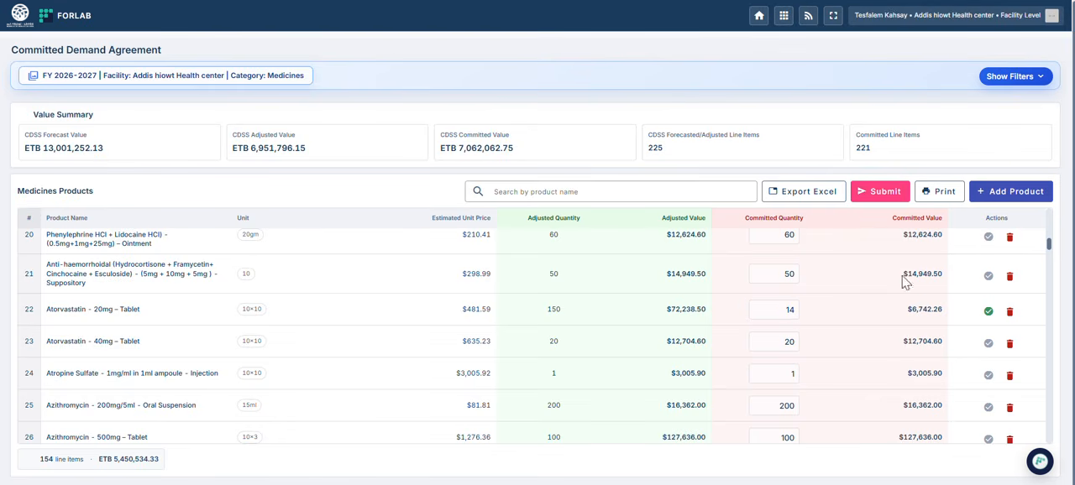
Step: Delete the Anti-haemorrhoidal (Hydrocortisone + Framycetin + Cinchocaine + Esculoside) suppository item from the agreement
click(1009, 276)
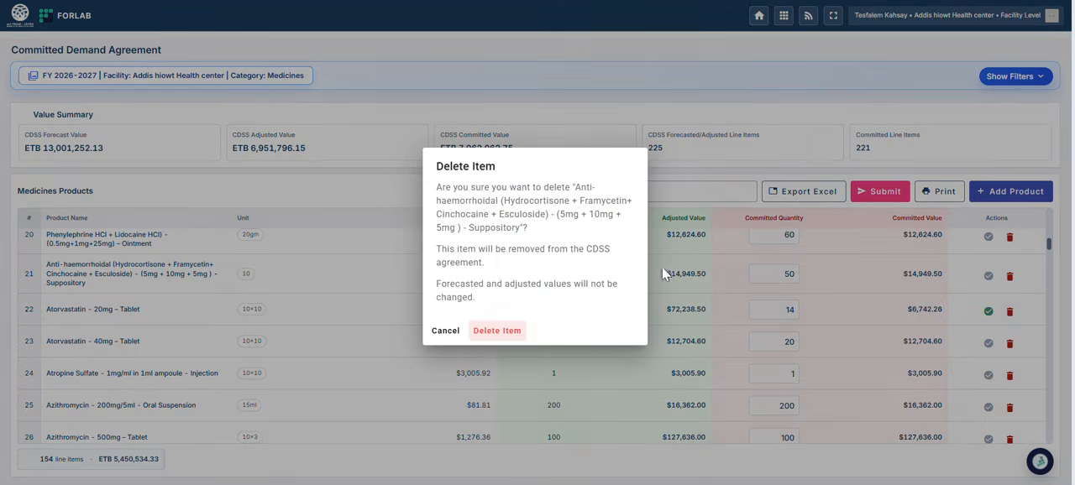
click(497, 331)
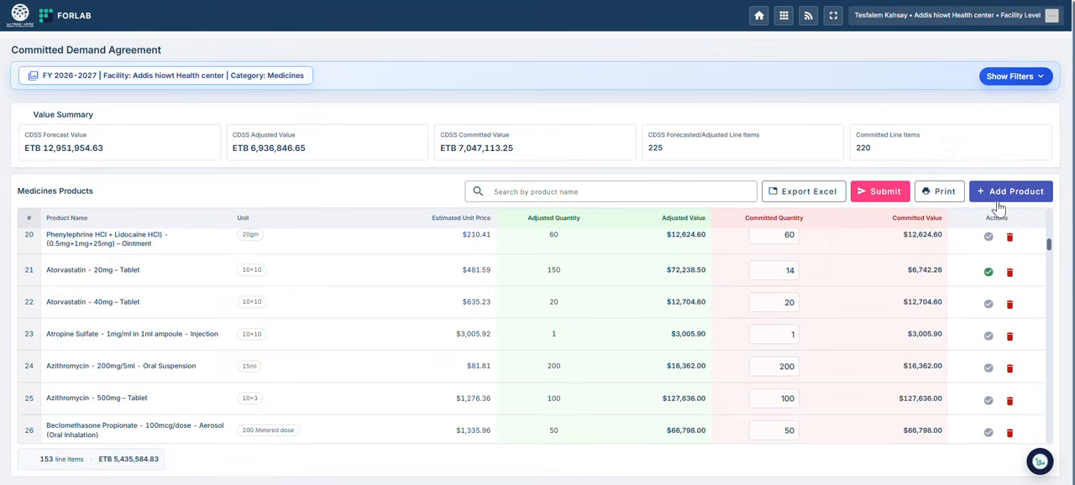
Step: Add Acetazolamide - 250mg – Tablet as a new product with a committed quantity of 34 and save it
click(1003, 193)
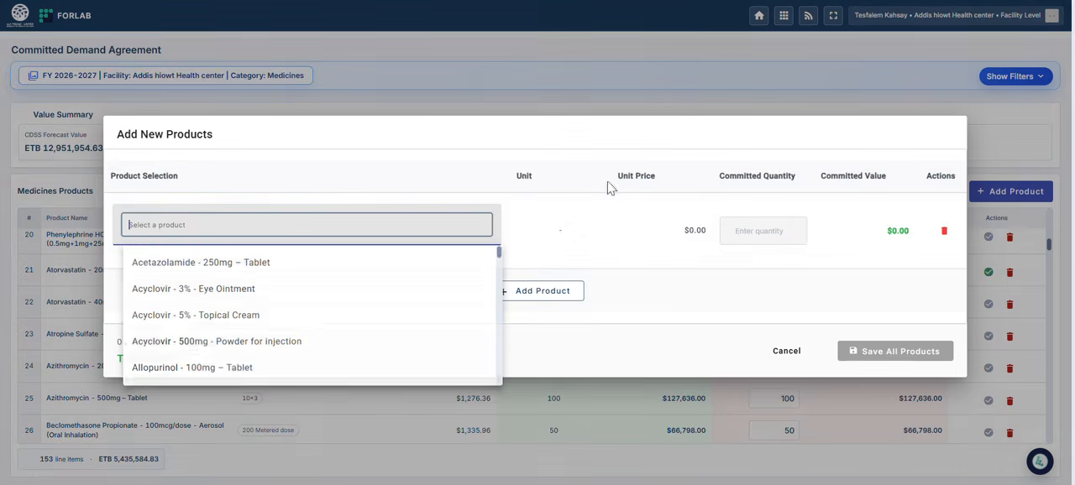
click(171, 264)
click(754, 213)
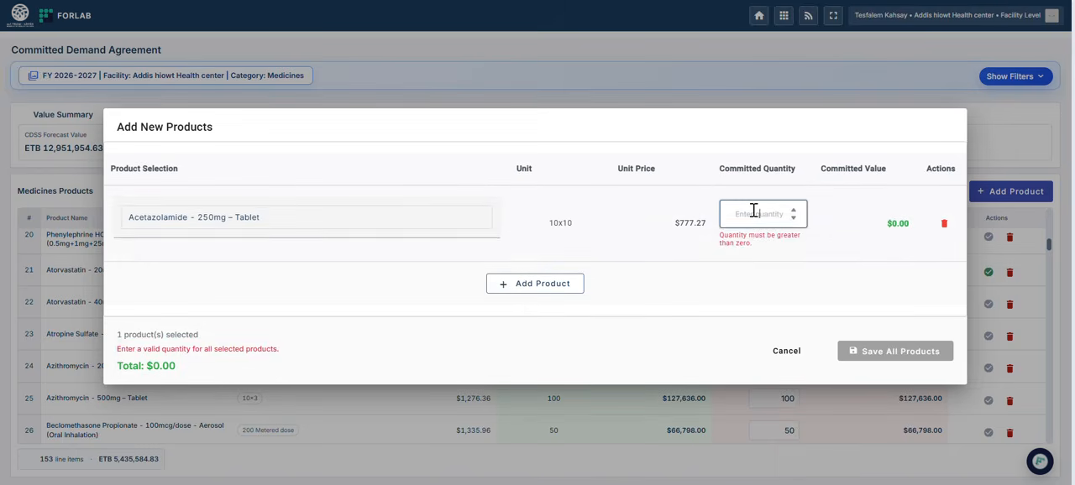
text(34)
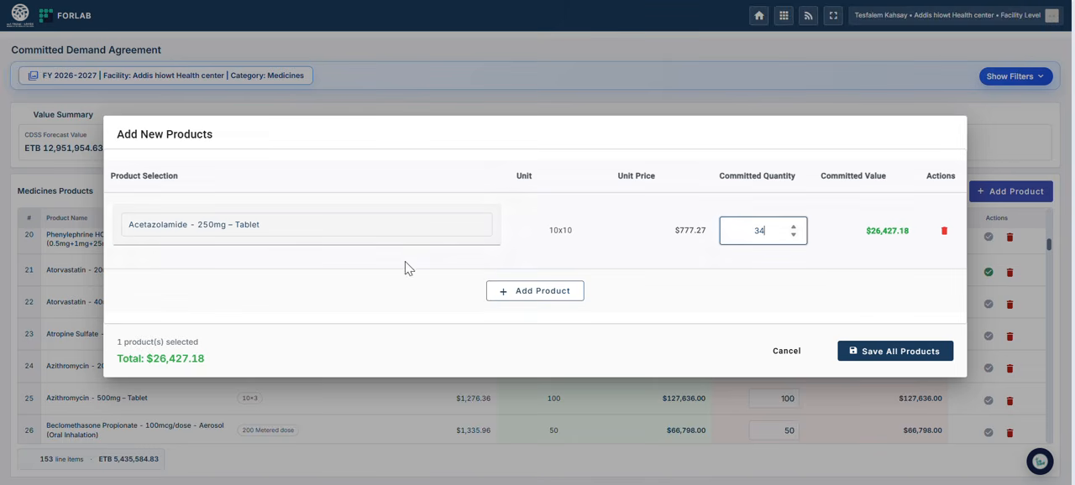
click(893, 356)
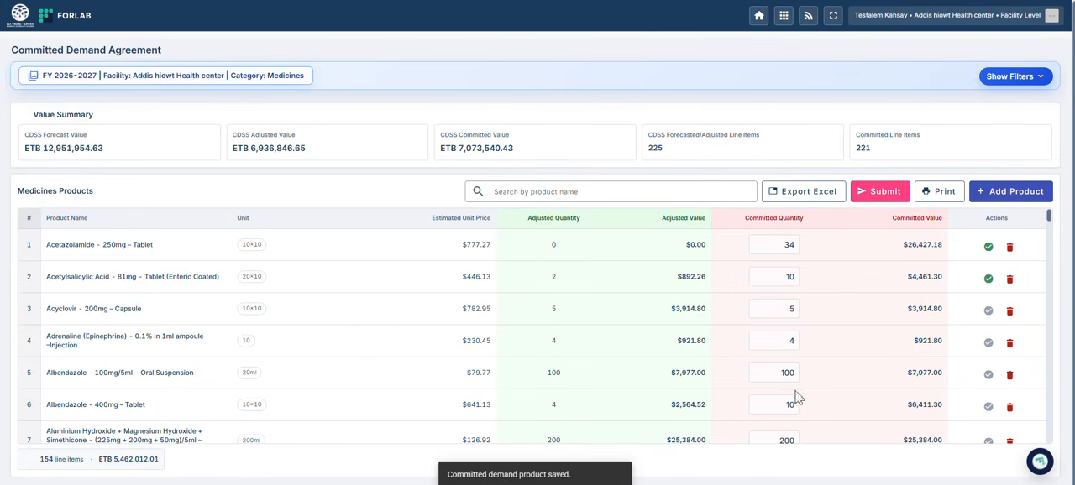
Step: Expand the filters, view the Medical supplies and Reagents and chemicals product lists, and return to Medicines
click(1023, 83)
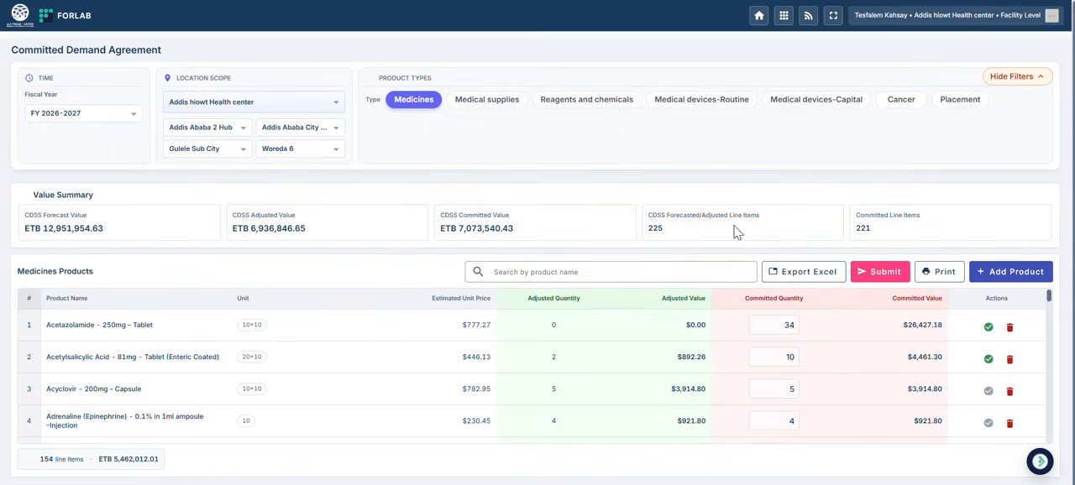
click(482, 101)
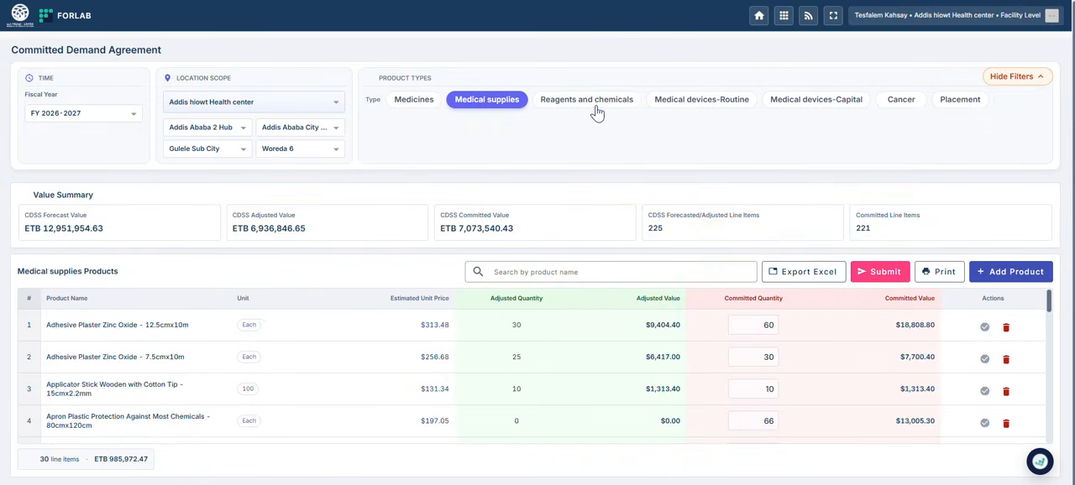
click(594, 104)
click(672, 106)
click(594, 102)
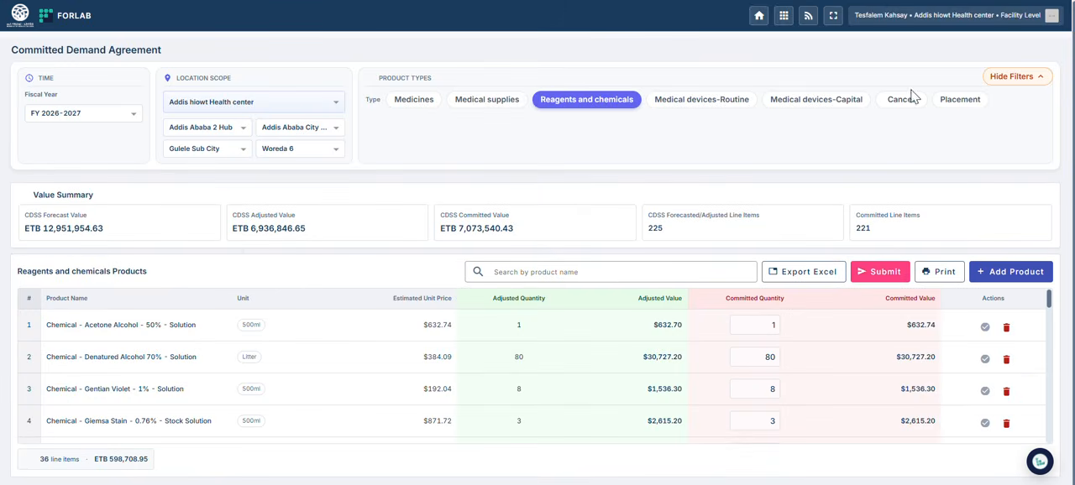
click(413, 102)
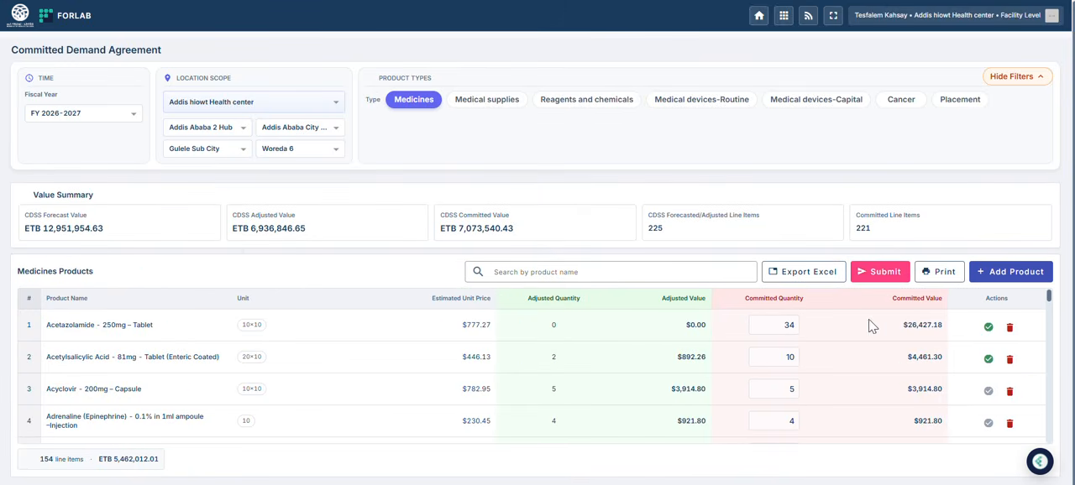
Step: Export the Medicines agreement list to Excel and print it
click(811, 272)
click(946, 275)
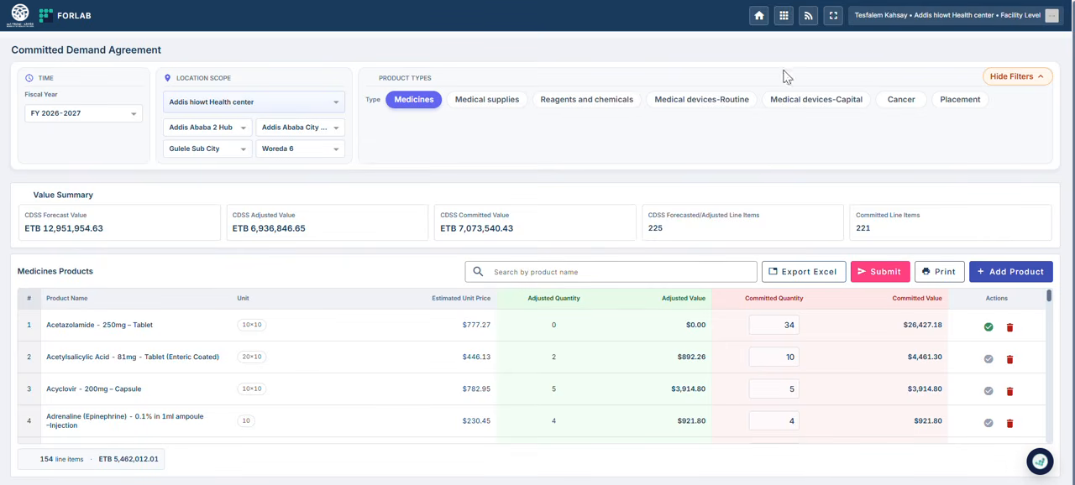
Step: Collapse the filters and review the final submission summary for products requiring confirmation, leaving without submitting
click(1011, 80)
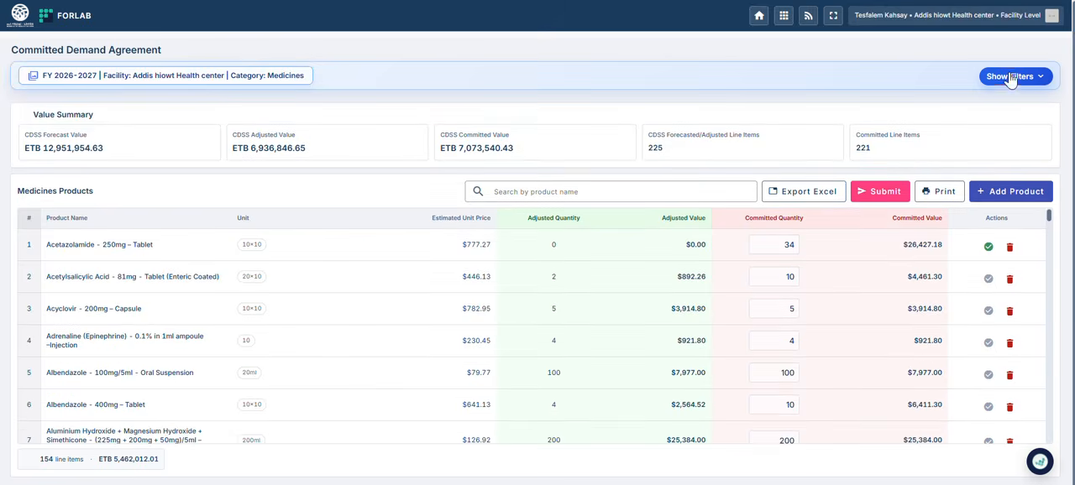
click(891, 195)
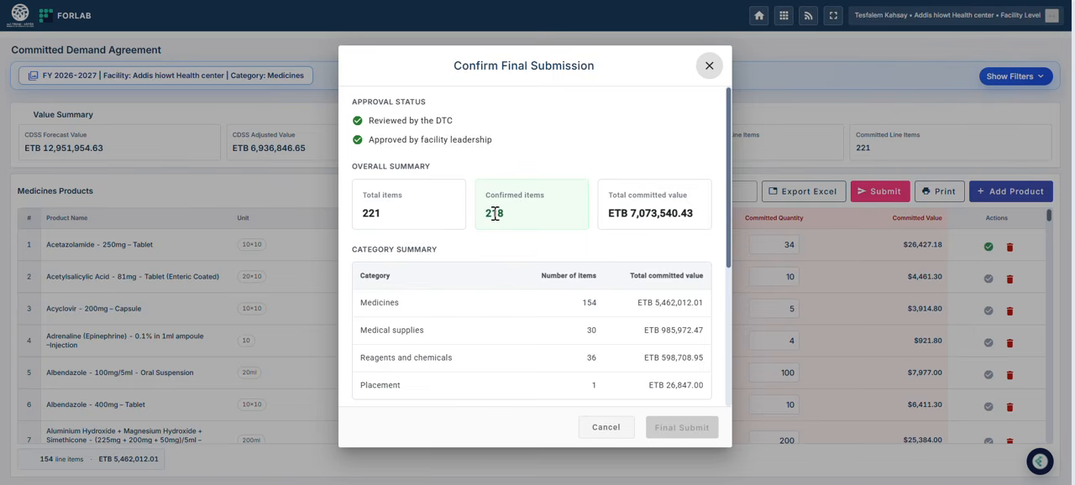
scroll(732, 182, down, 2)
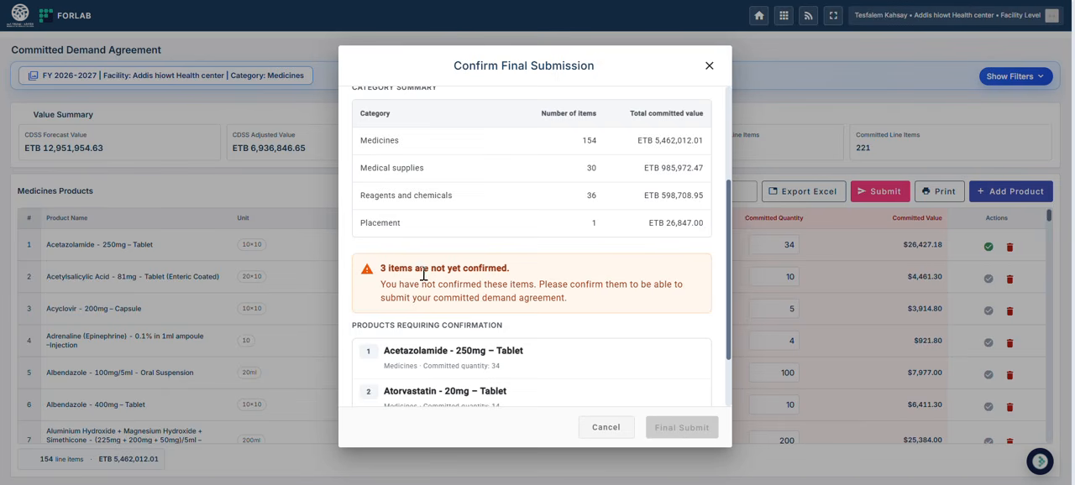
drag(728, 280, 733, 344)
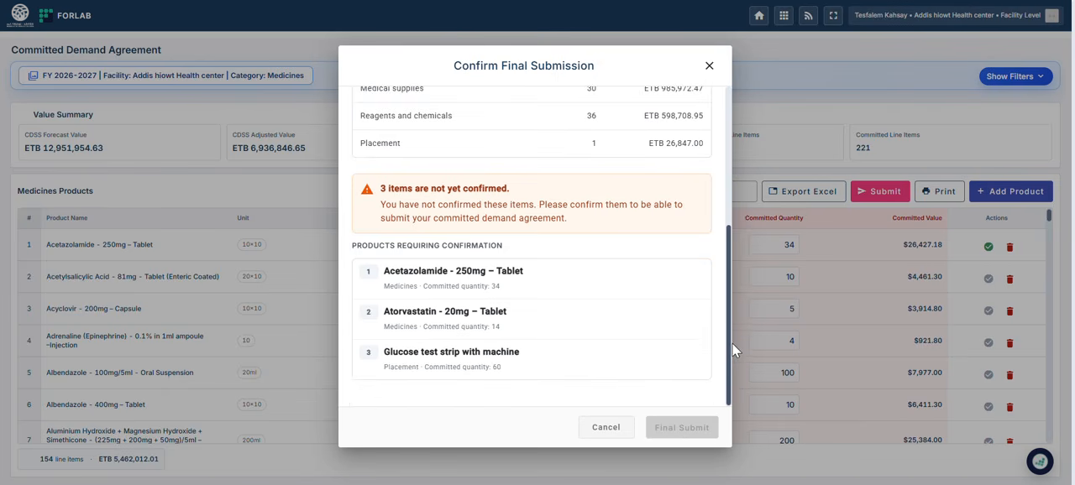
click(599, 435)
Step: Search the medicines for "acet" and confirm the Acetazolamide - 250mg – Tablet item
click(584, 190)
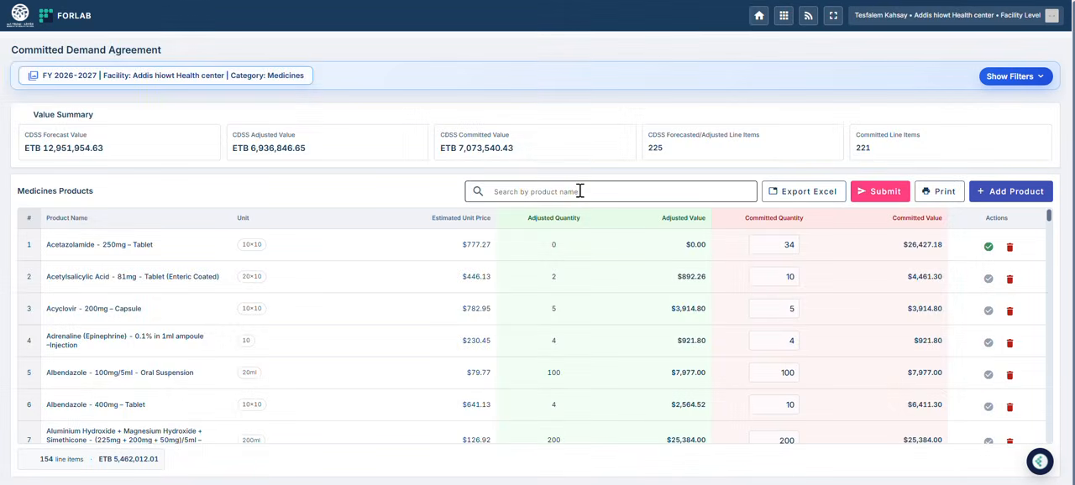
text(a)
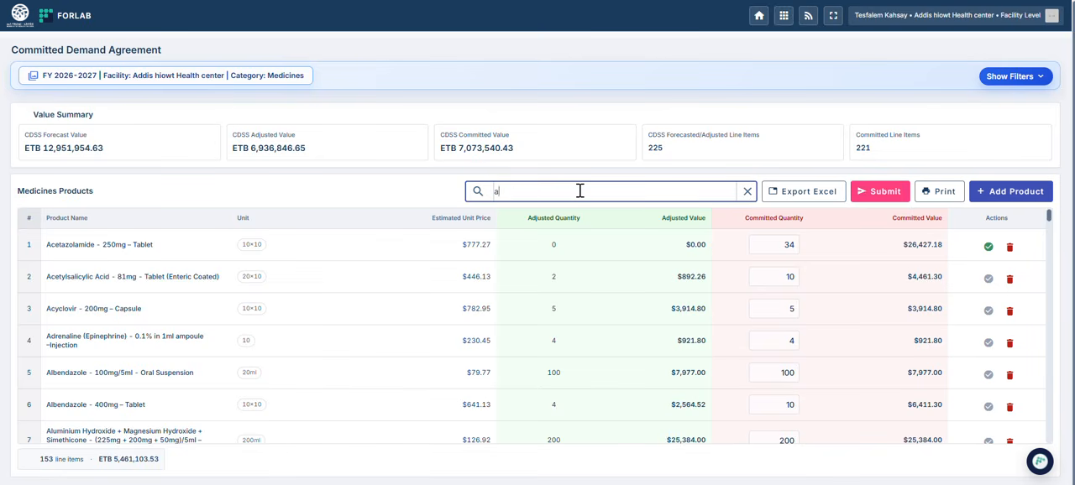
text(cet)
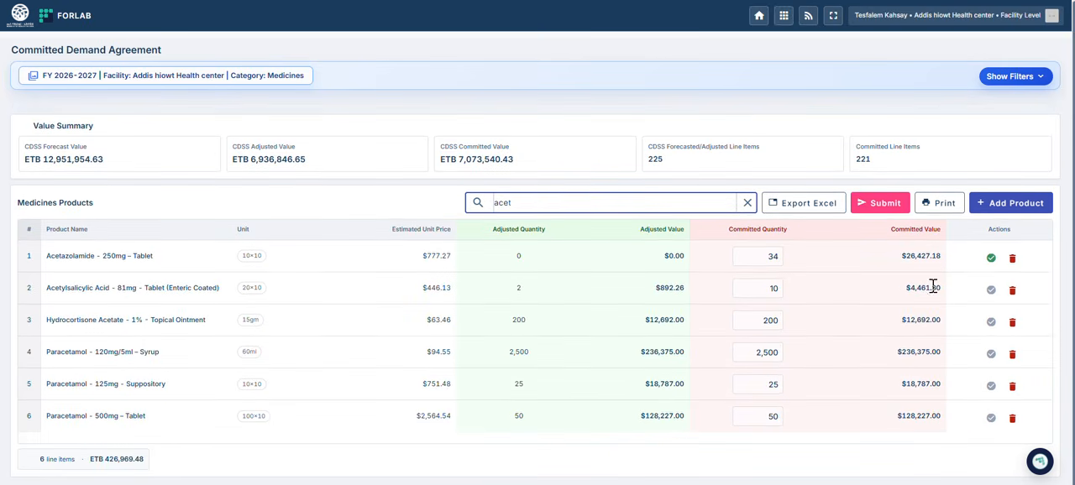
click(991, 259)
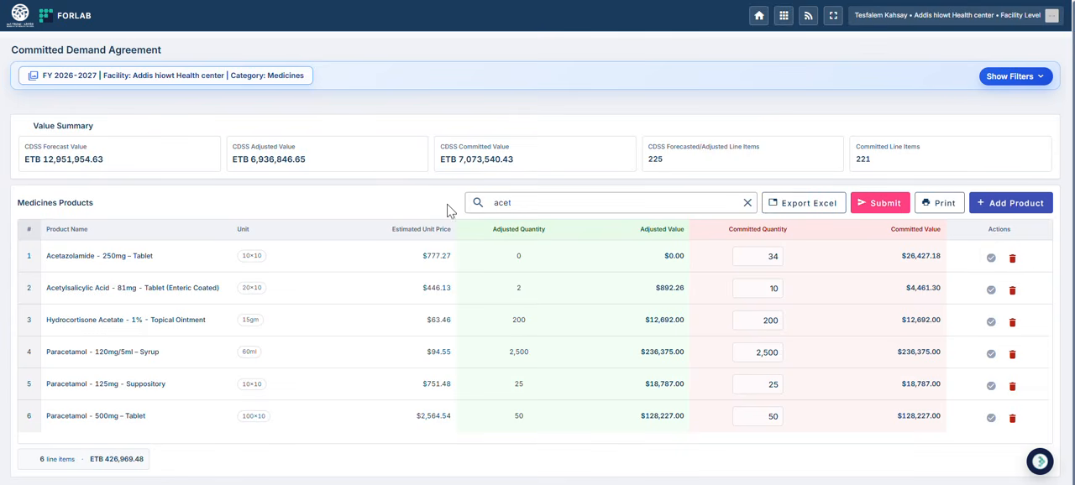
Step: Replace the medicines search term with "azi" to look up the azithromycin products
click(537, 202)
key(BackSpace)
key(BackSpace)
key(BackSpace)
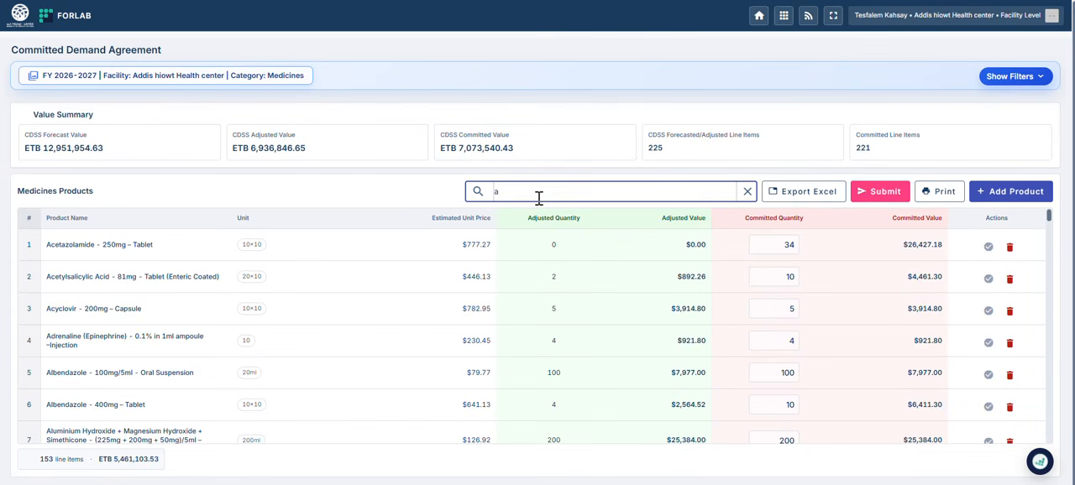
text(zi)
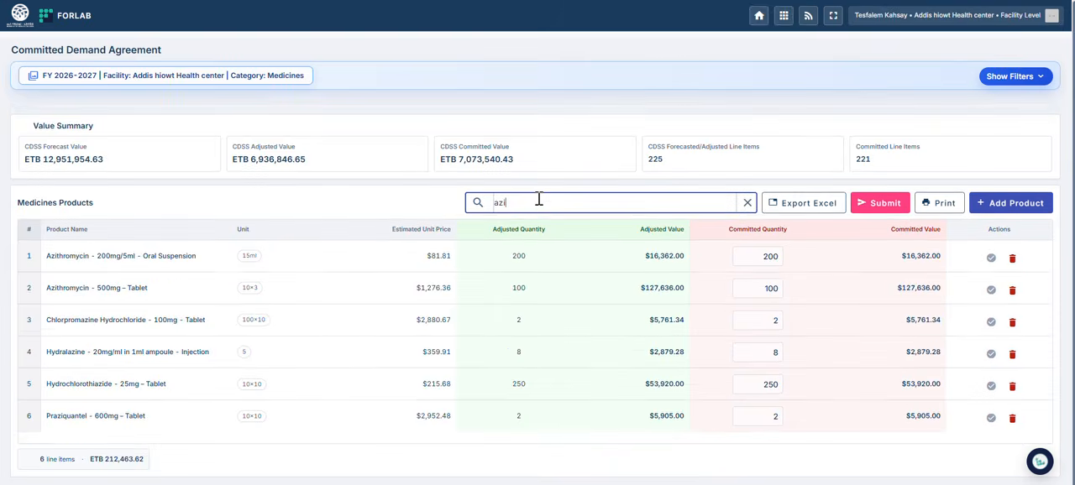
Step: Search the medicines for "atro", shorten the term to "at", and confirm the Atorvastatin - 20mg – Tablet item
key(BackSpace)
key(BackSpace)
key(BackSpace)
text(atro)
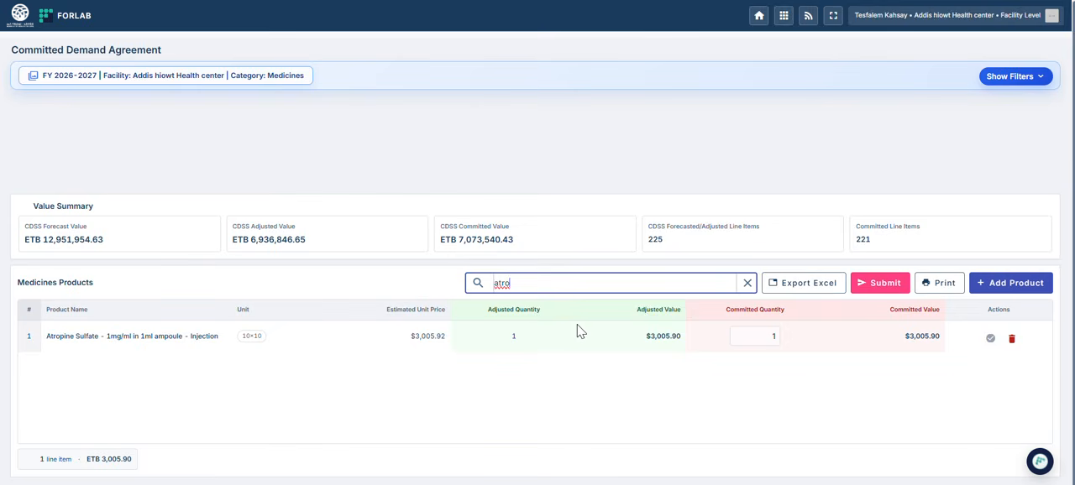
key(BackSpace)
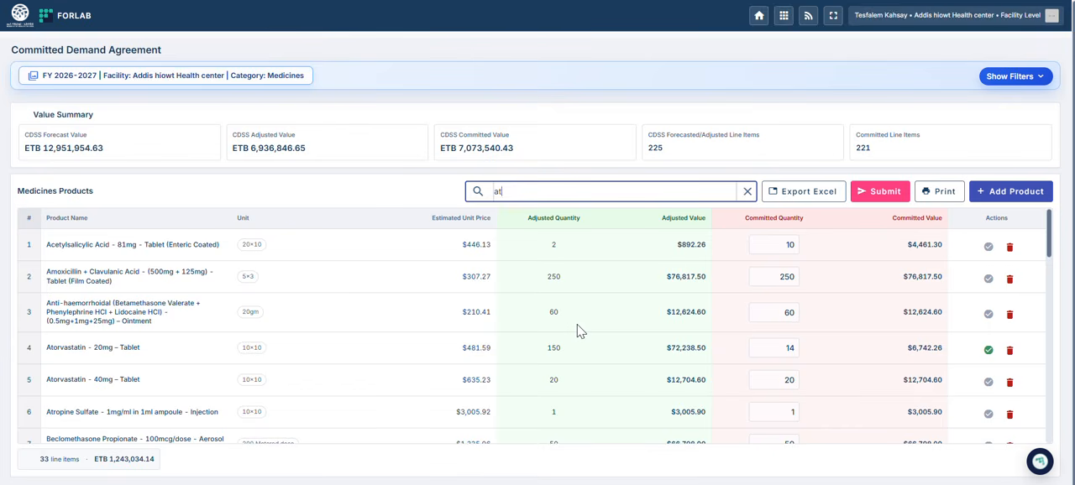
click(987, 350)
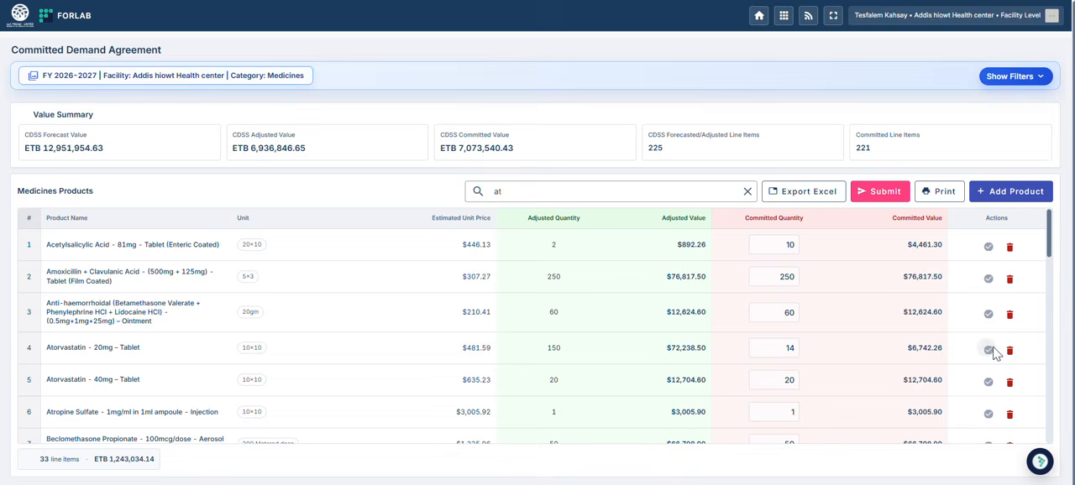
Step: Clear the medicines search, show the filters, and search the Reagents and chemicals products for "glu", clearing the term again
click(515, 192)
key(BackSpace)
key(BackSpace)
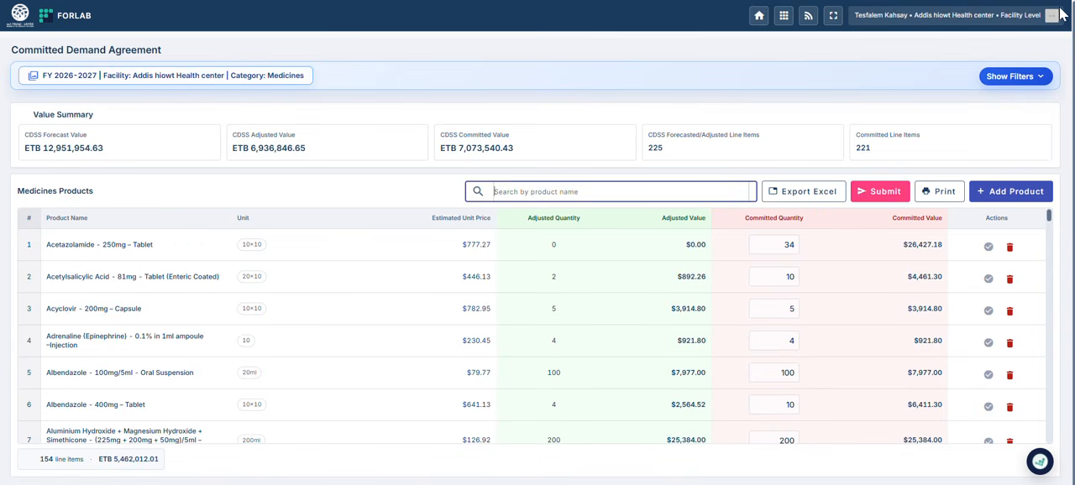
click(998, 77)
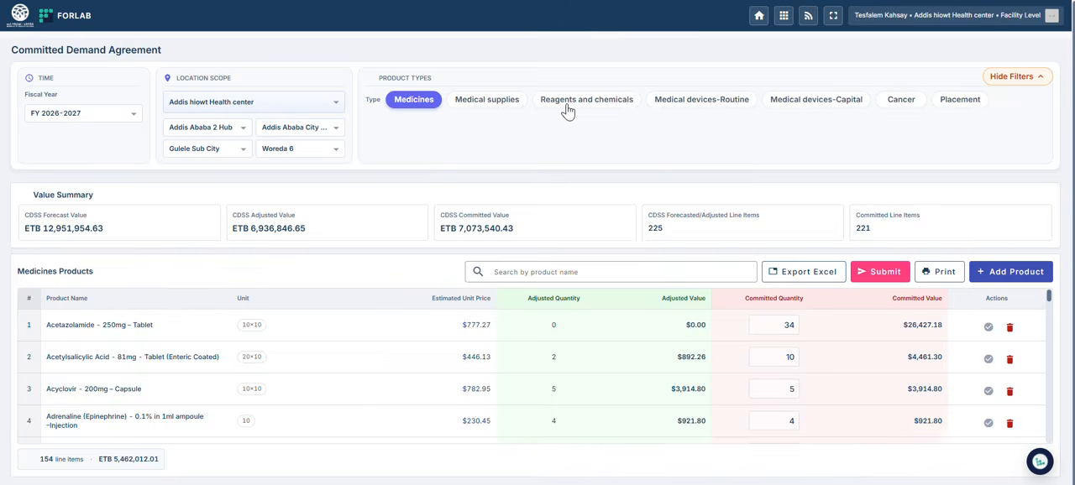
click(567, 109)
click(540, 271)
text(glu)
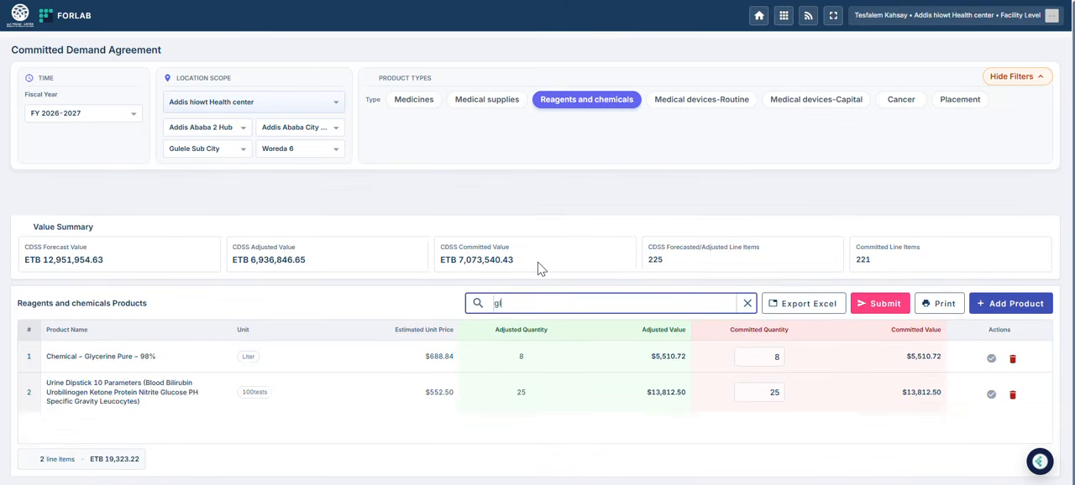
key(BackSpace)
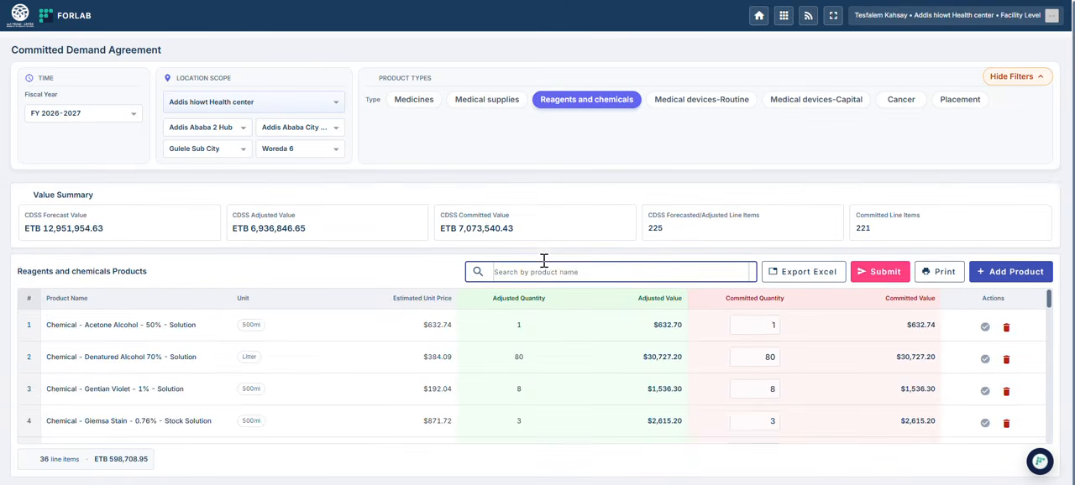
Step: Check the final submission summary for unconfirmed products without submitting, and confirm Glucose test strip with machine in the Placement products
click(878, 274)
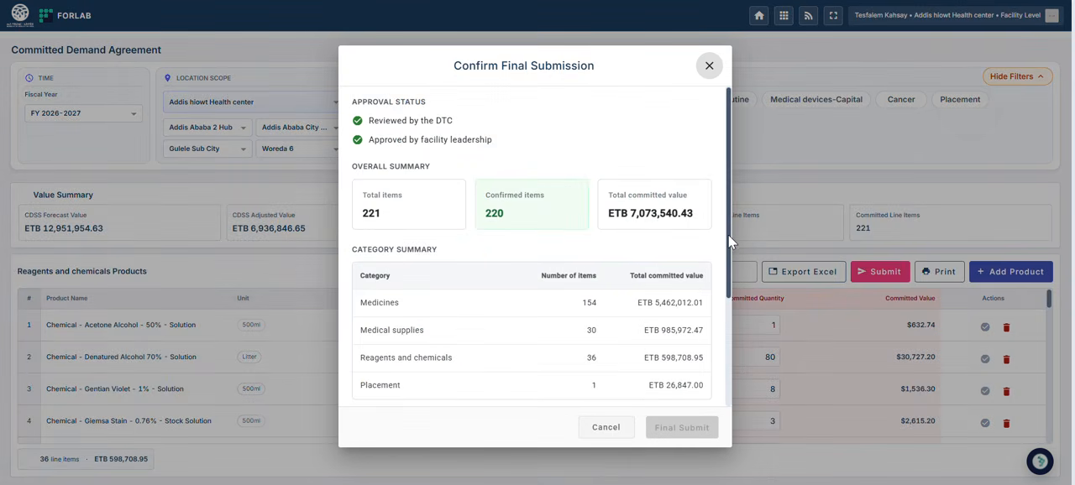
drag(728, 235, 733, 362)
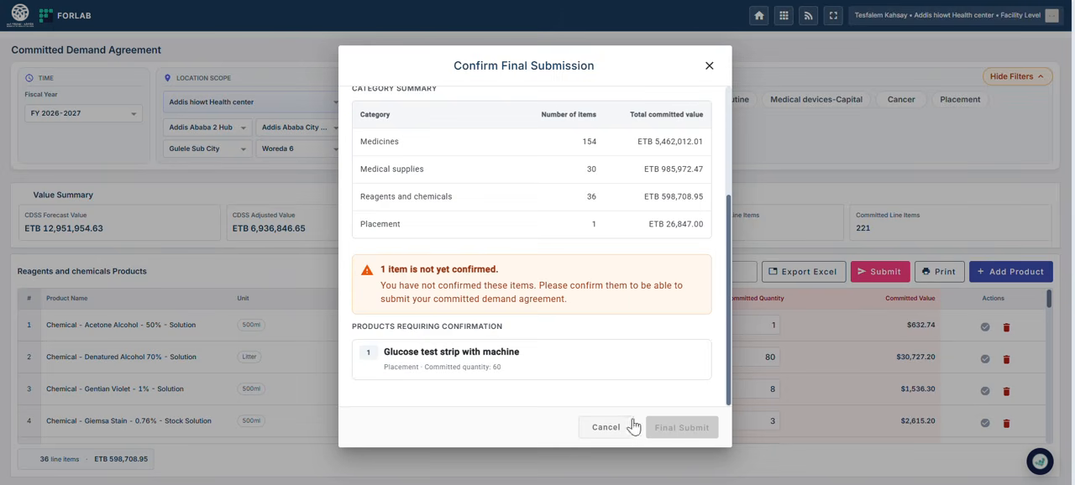
click(606, 428)
click(955, 107)
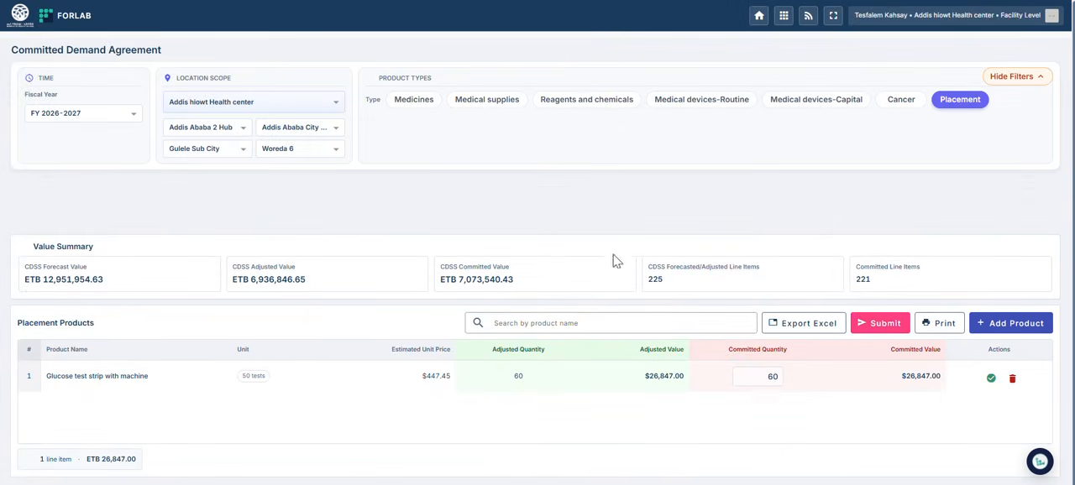
click(986, 371)
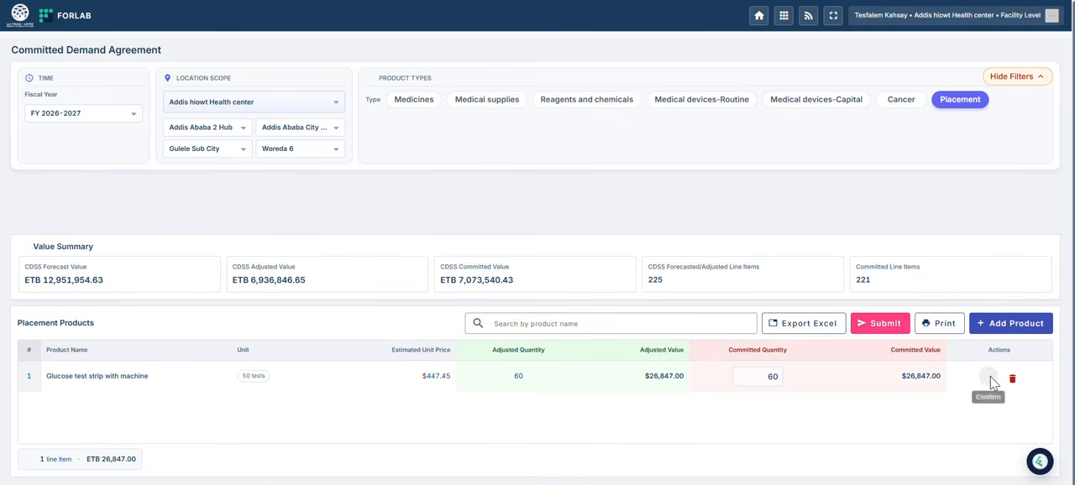
Step: Review the final submission summary, declare the agreement reviewed by the DTC and approved by facility leadership, and submit it finally
click(893, 333)
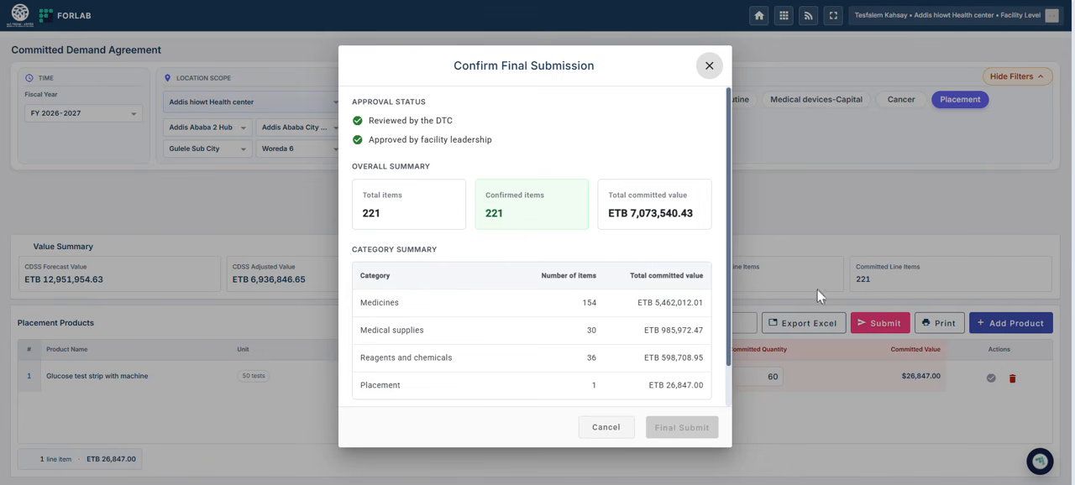
drag(729, 304, 726, 356)
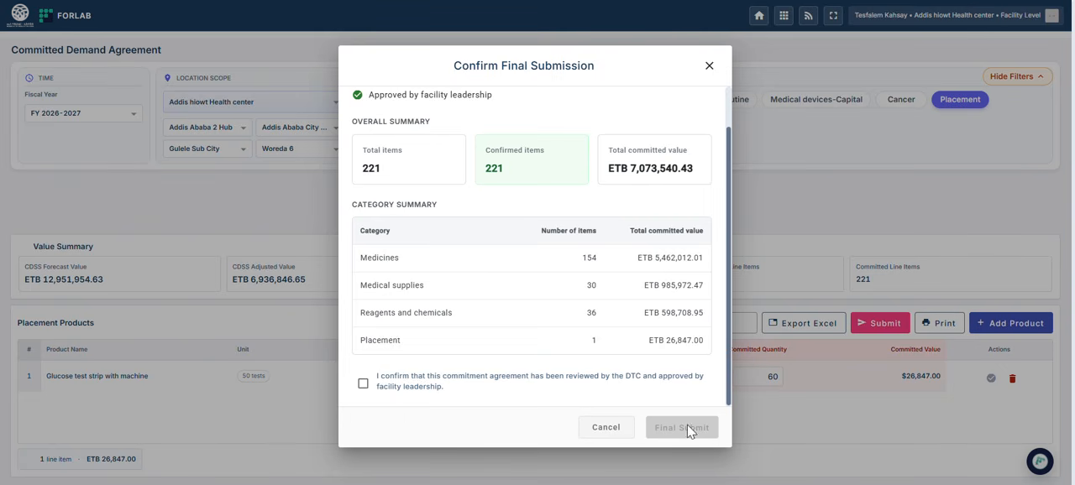
click(363, 385)
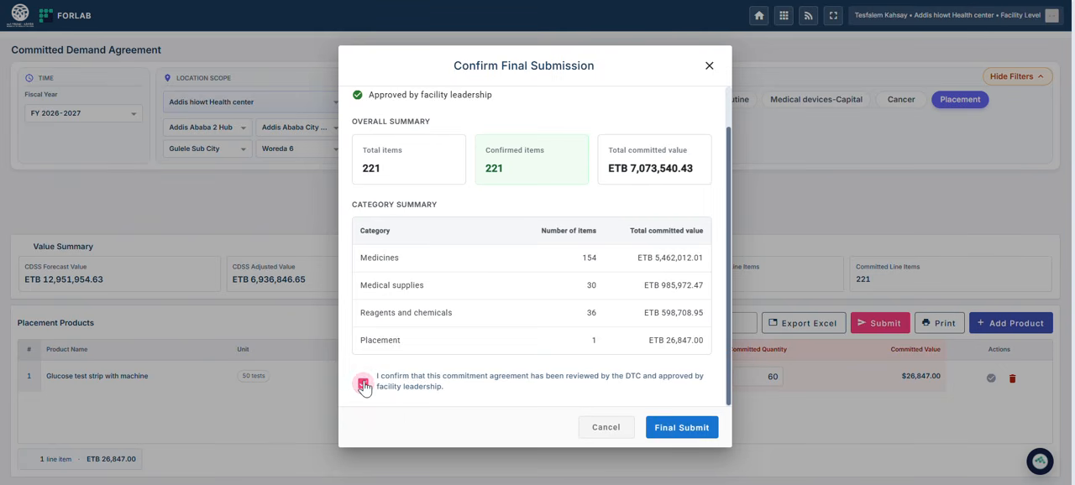
click(680, 431)
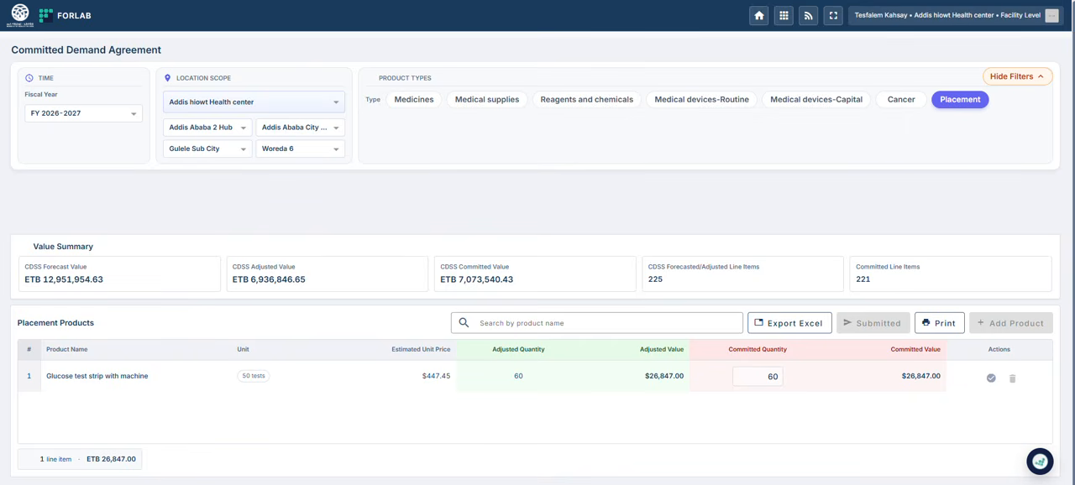
Step: Print the submitted agreement, open the downloaded commitment PDF to look through it, and return to the Committed Demand Agreement page
click(935, 331)
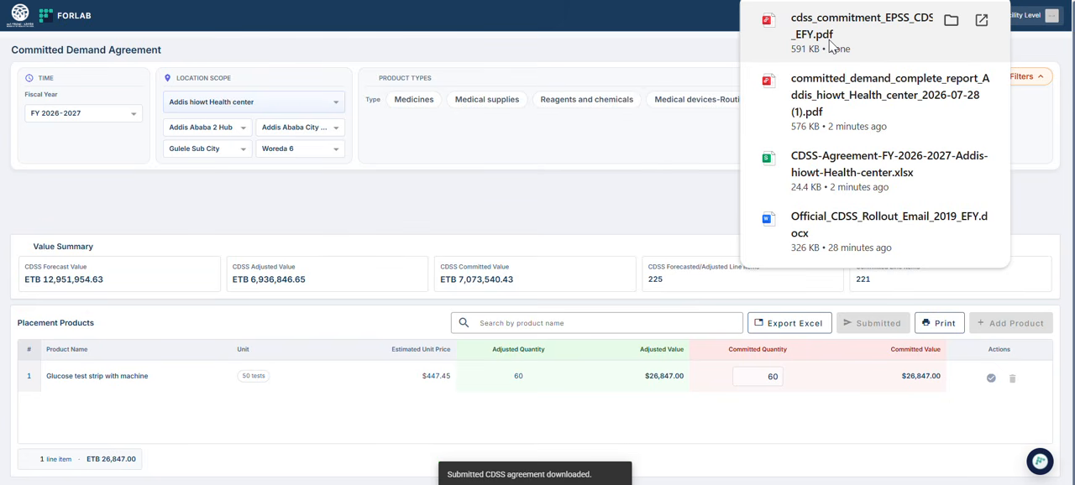
click(829, 42)
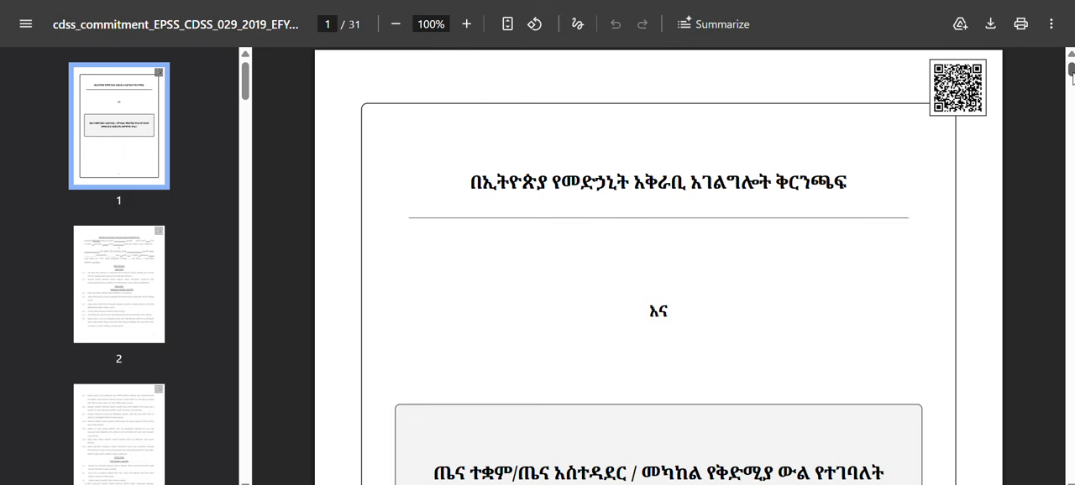
mouse_move(1072, 75)
mouse_down()
mouse_move(1069, 268)
mouse_move(1051, 144)
mouse_move(1057, 73)
mouse_up()
click(453, 1)
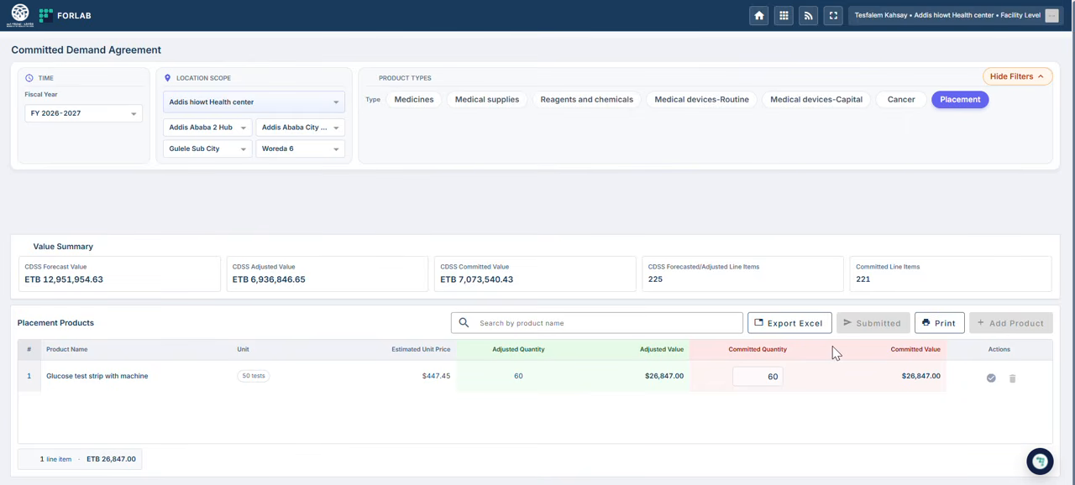